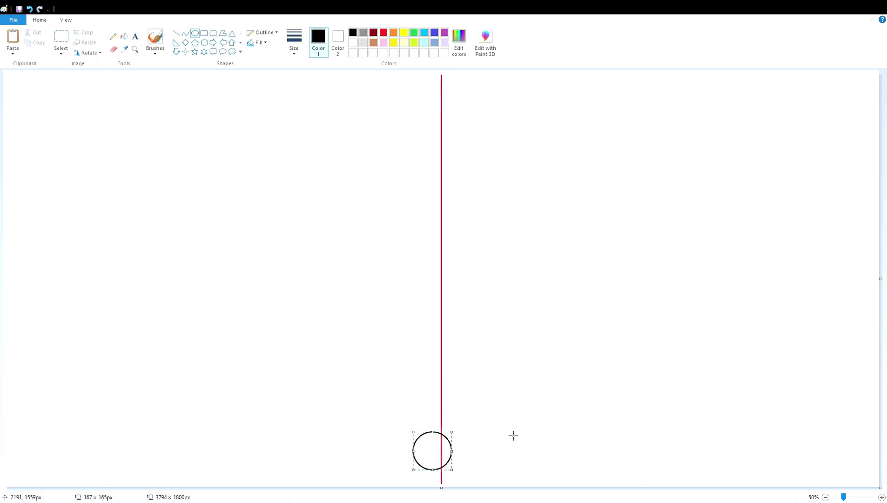
- Enlarge the circle to 197 × 190 px, move it up along the red vertical line and centre it on that line
left_click_drag(466, 450, 472, 444)
key("Left")
key("Left")
key("Left")
key("Left")
key("Left")
key("Left")
key("Left")
key("Left")
key("Up")
key("Up")
key("Up")
key("Up")
key("Up")
key("Up")
key("Up")
key("Up")
key("Up")
key("Up")
key("Up")
key("Up")
key("Up")
key("Up")
key("Up")
key("Up")
key("Up")
key("Up")
key("Up")
key("Up")
key("Up")
key("Up")
key("Up")
key("Up")
key("Up")
key("Up")
key("Up")
key("Up")
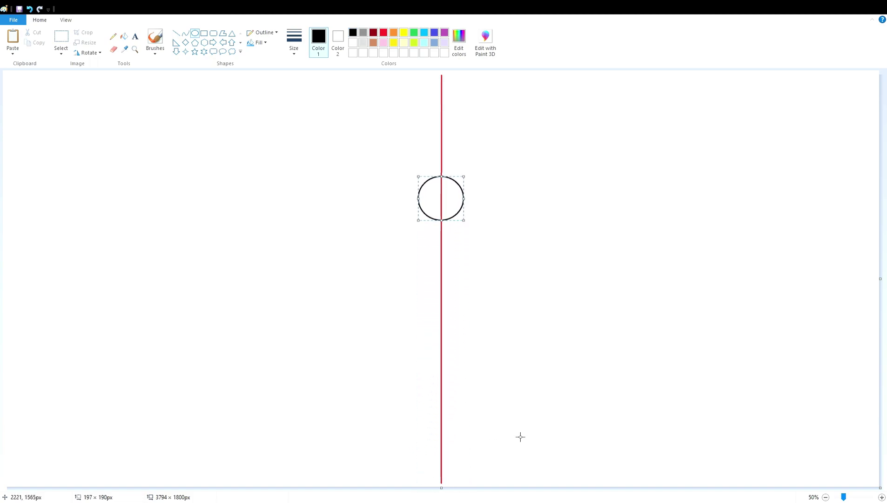
left_click(520, 436)
- Fill the half of the circle left of the red line with black
left_click(882, 497)
left_click_drag(430, 487, 658, 487)
left_click_drag(884, 260, 886, 336)
left_click(124, 35)
left_click(396, 165)
- Draw a white curved crescent inside the circle's black half and fill it with white
left_click(882, 497)
left_click_drag(551, 487, 541, 489)
left_click(176, 33)
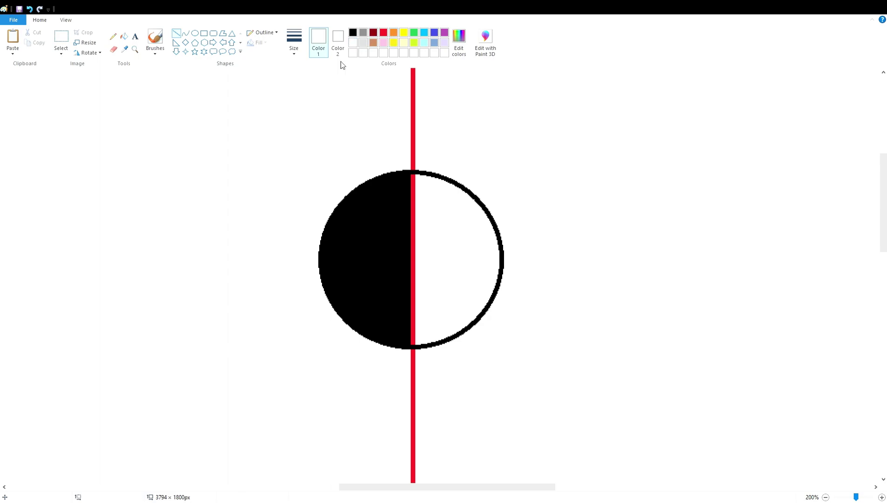
mouse_move(398, 286)
left_mouse_down()
mouse_move(346, 242)
mouse_move(356, 274)
mouse_move(389, 282)
mouse_move(366, 331)
mouse_move(311, 307)
left_mouse_up()
left_click(124, 36)
left_click(364, 276)
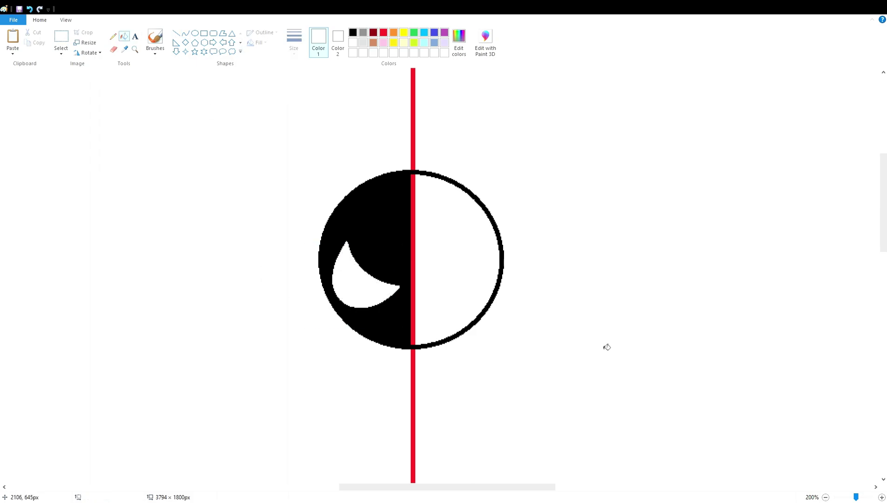
- Draw the wing's upper edge in black: a slanted line from the red line below the circle up left, ending in a short horizontal segment
left_click(826, 497)
left_click(176, 33)
left_click(352, 32)
mouse_move(441, 221)
left_mouse_down()
mouse_move(237, 162)
mouse_move(182, 134)
mouse_move(191, 131)
mouse_move(113, 135)
left_mouse_up()
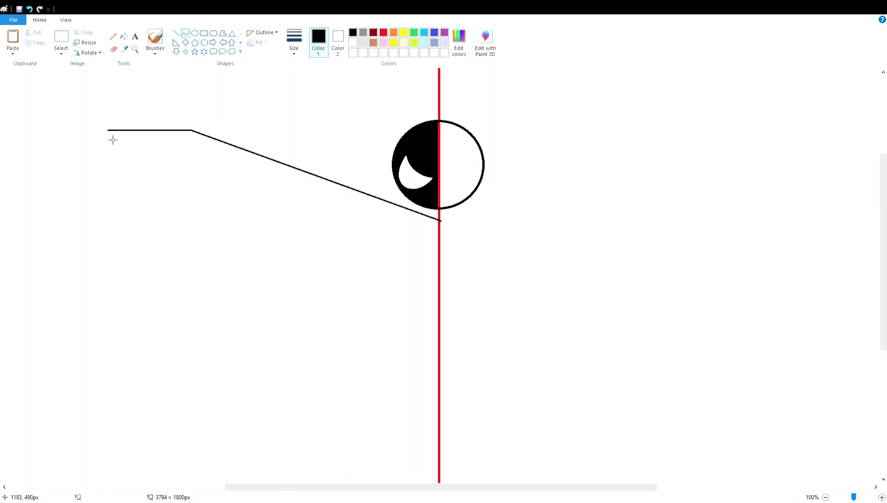
- Draw a horizontal black line for the wing's lower edge and nudge it down and right beneath the slanted line
left_click_drag(82, 209, 338, 213)
key("Down")
key("Down")
key("Down")
key("Down")
key("Down")
key("Right")
key("Right")
key("Right")
key("Right")
key("Right")
key("Right")
key("Right")
key("Right")
key("Right")
key("Right")
key("Left")
key("Left")
key("Left")
key("Left")
key("Left")
key("Down")
key("Down")
key("Down")
key("Down")
left_click(673, 277)
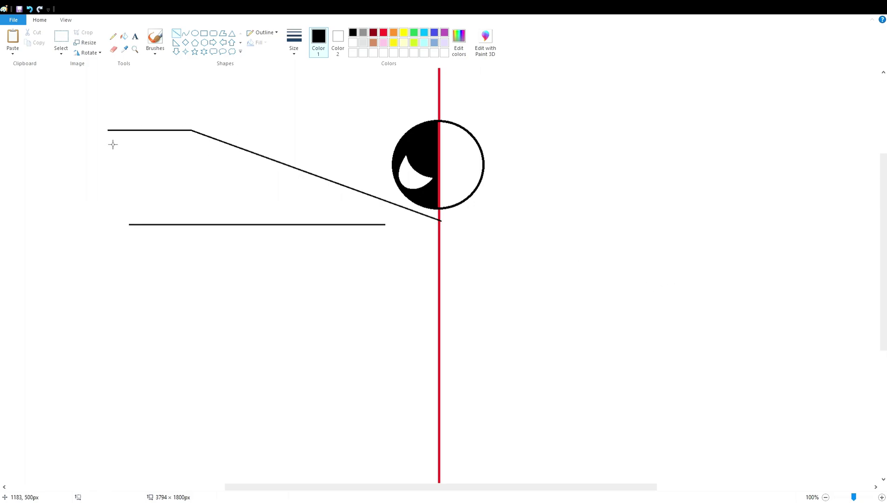
- Draw a curved outer edge joining the wing's upper and lower lines, and a slanted line from the lower edge past the red line
left_click_drag(111, 136, 191, 232)
left_click(159, 190)
left_click(163, 191)
left_click(503, 314)
left_click_drag(404, 234, 456, 247)
- Round the wing's upper-left corner with a small red circle and fill the leftover outline outside it with white
scroll(819, 471, "up", 3, "ctrl")
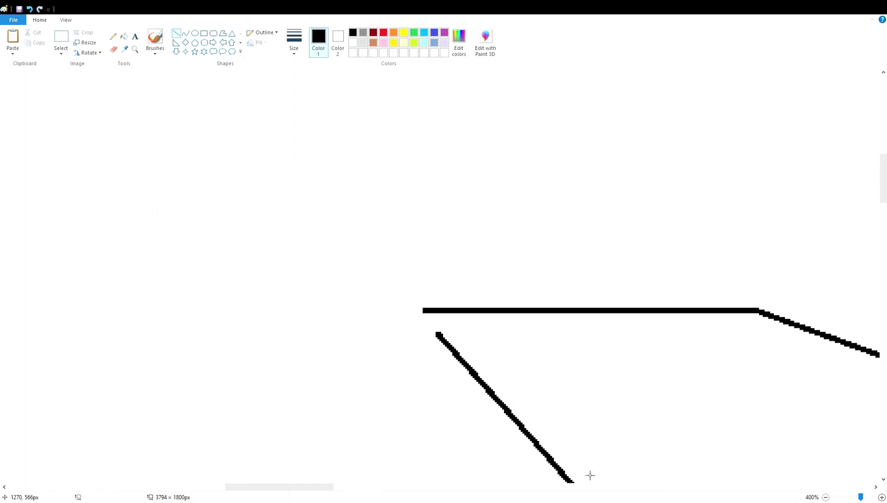
left_click_drag(329, 486, 361, 487)
left_click(383, 32)
left_click(194, 33)
left_click_drag(182, 311, 225, 347)
key("Left")
key("Left")
key("Left")
key("Left")
key("Left")
left_click(336, 387)
left_click(125, 37)
left_click(353, 42)
left_click(164, 311)
left_click(171, 336)
- Fit a larger red circle into the wing's lower-left corner and fill the leftover outline outside it with white
scroll(309, 390, "down", 4)
mouse_move(358, 488)
left_mouse_down()
mouse_move(419, 487)
mouse_move(381, 487)
left_mouse_up()
left_click(194, 33)
mouse_move(216, 117)
left_mouse_down()
mouse_move(325, 225)
mouse_move(310, 241)
left_mouse_up()
left_click(383, 32)
left_click_drag(275, 164, 321, 196)
left_click_drag(264, 208, 237, 208)
left_click_drag(354, 210, 382, 210)
key("Right")
left_click(80, 197)
left_click(124, 36)
left_click(353, 43)
left_click(262, 266)
- Fill the wing outline and both red corner circles with black
left_click(825, 497)
left_click(825, 497)
left_click(826, 497)
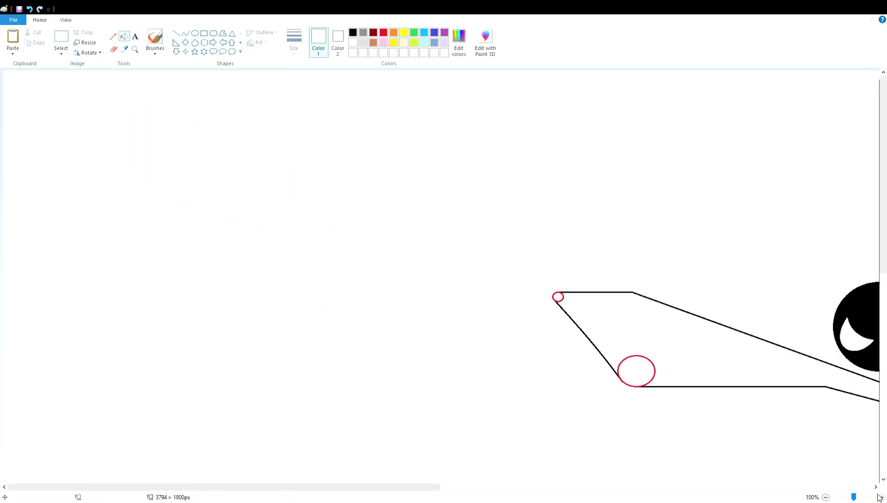
left_click_drag(209, 488, 396, 488)
left_click(353, 32)
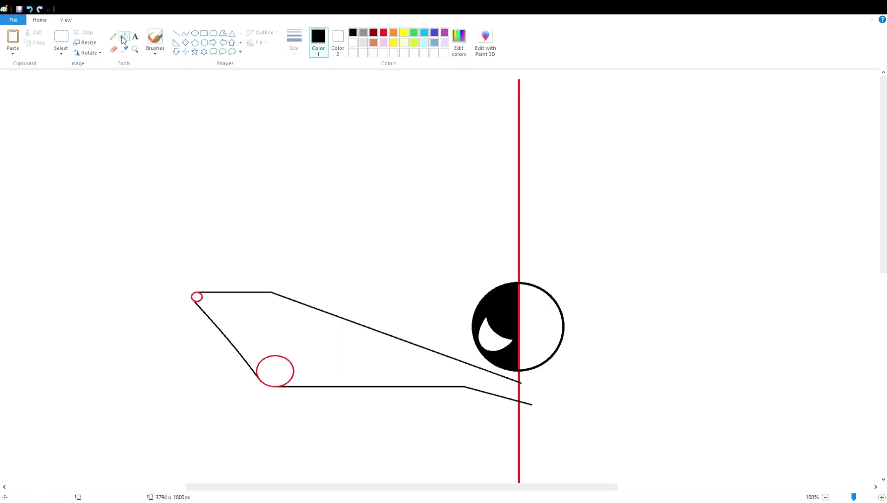
left_click(298, 357)
left_click(286, 369)
left_click(292, 364)
left_click(198, 297)
- Examine the filled wing's rounded left corners and outer edge up close for irregularities
left_click_drag(883, 269, 883, 343)
left_click_drag(580, 487, 632, 488)
left_click(882, 497)
left_click(881, 498)
left_click_drag(884, 201, 884, 233)
left_click(155, 37)
left_click(113, 36)
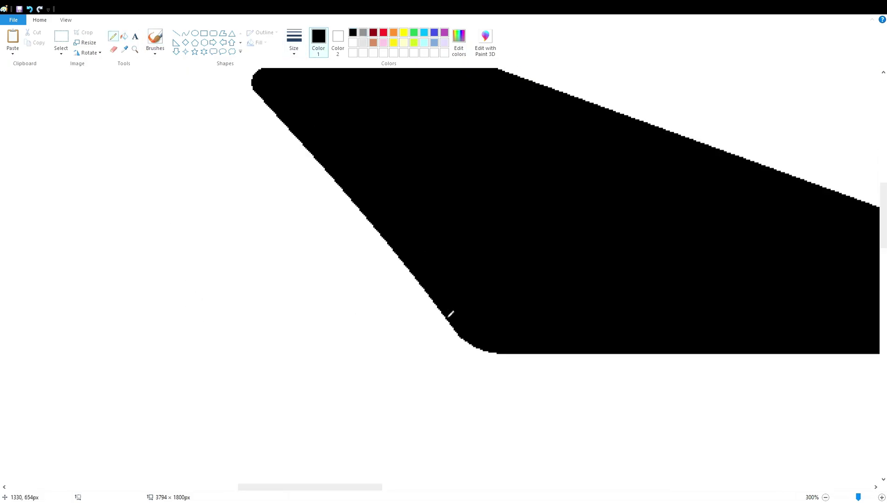
scroll(452, 313, "up", 3)
left_click(826, 497)
left_click(826, 498)
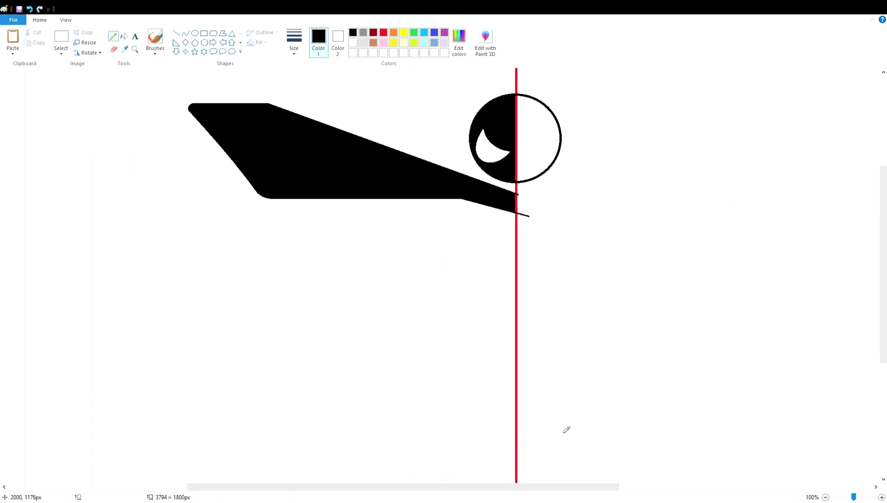
- Draw a slanted black line about 176 by 53 px across the centre line below the wing's lower edge, shifted slightly downward
left_click(176, 34)
left_click_drag(455, 211, 540, 239)
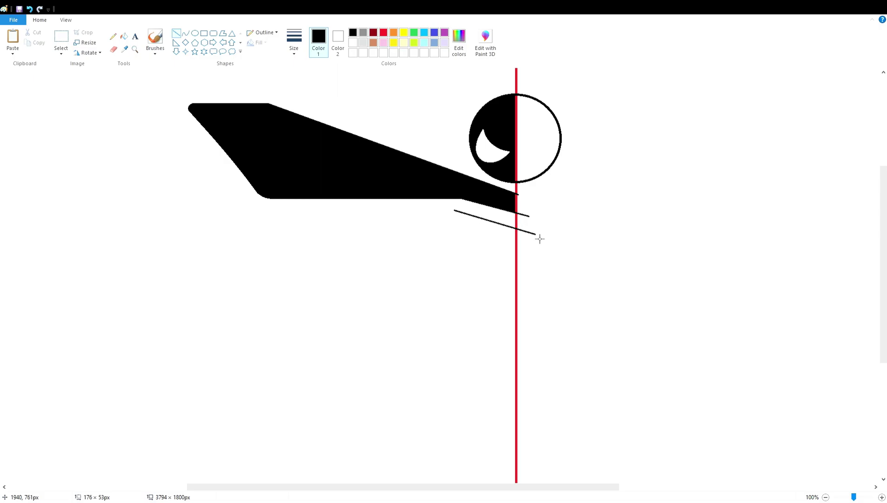
key("Down")
key("Down")
key("Down")
key("Down")
key("Down")
key("Down")
key("Down")
key("Down")
key("Down")
key("Down")
key("Down")
key("Down")
key("Down")
key("Down")
key("Down")
left_click(488, 145)
- Draw the horizontal top edge and short vertical right edge of a second, smaller wing just below the filled wing
mouse_move(334, 210)
left_mouse_down()
mouse_move(470, 211)
mouse_move(460, 227)
left_mouse_up()
key("Left")
key("Left")
key("Left")
key("Left")
key("Left")
key("Left")
key("Left")
key("Left")
key("Left")
key("Left")
key("Left")
key("Up")
key("Up")
key("Up")
key("Up")
left_click(658, 192)
left_click(587, 222)
left_click(113, 49)
mouse_move(324, 203)
left_mouse_down()
mouse_move(341, 203)
mouse_move(298, 254)
mouse_move(303, 247)
mouse_move(355, 256)
left_mouse_up()
left_click(176, 33)
left_click(316, 263)
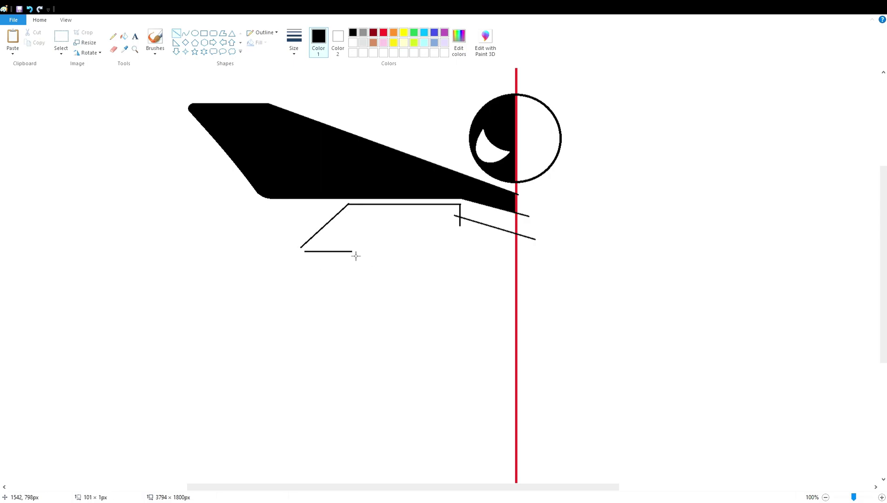
left_click(415, 255)
left_click_drag(438, 233, 558, 273)
left_click(601, 236)
left_click_drag(360, 254, 446, 227)
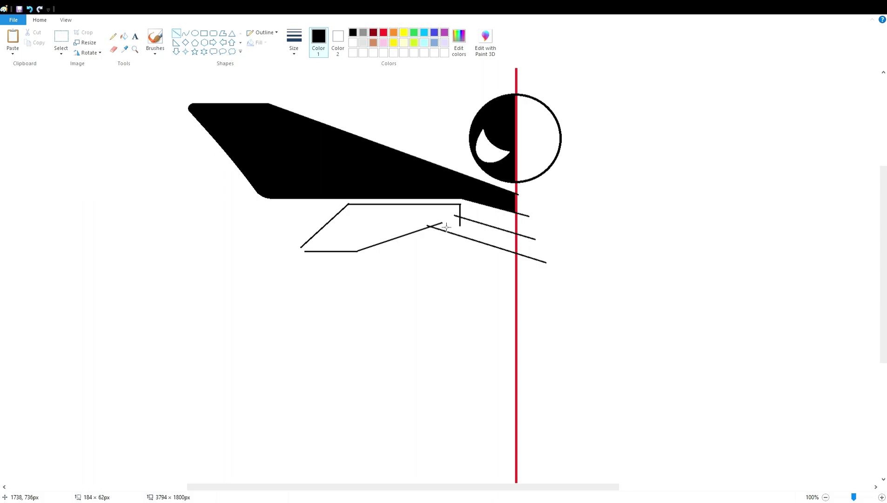
key("ctrl+z")
key("ctrl+z")
key("ctrl+z")
key("ctrl+z")
- Complete the second wing's outline with a slanted left edge, a flat bottom edge, an inner diagonal and a lower line crossing the centre line
mouse_move(348, 204)
left_mouse_down()
mouse_move(291, 266)
mouse_move(294, 275)
mouse_move(399, 273)
left_mouse_up()
left_click_drag(427, 228, 548, 263)
left_click_drag(370, 273, 449, 229)
left_click(622, 268)
- Fit a red circle about 24 px wide into the lower-left corner of the second wing's outline
left_click(883, 498)
left_click(883, 497)
scroll(605, 372, "down", 8)
left_click_drag(264, 487, 363, 489)
scroll(373, 326, "up", 3)
left_click(384, 32)
left_click_drag(312, 328, 338, 355)
key("ctrl+z")
left_click(195, 33)
key("Down")
key("Down")
key("Down")
key("Left")
key("Left")
key("Left")
key("Left")
key("Left")
key("Left")
key("Left")
key("Left")
key("Left")
key("Left")
key("Left")
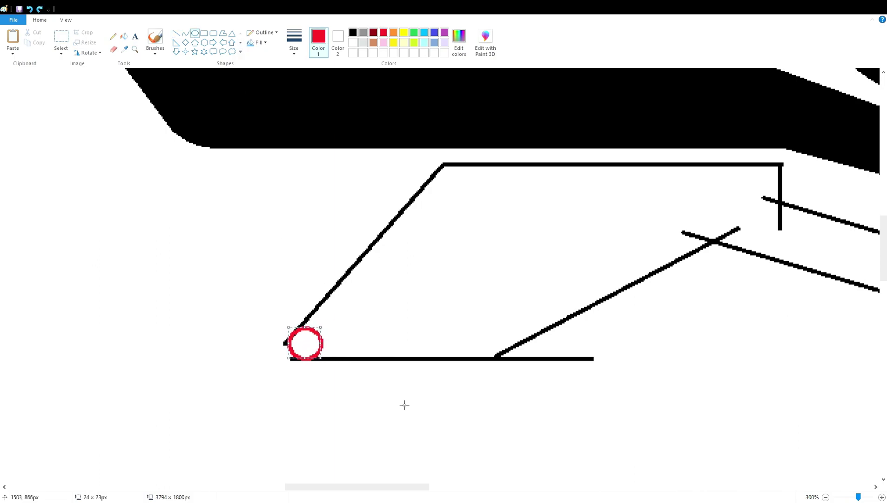
left_click(404, 405)
- Remove the outline left outside the red corner circle and the bottom edge's excess beyond the inner diagonal
left_click(124, 37)
left_click(353, 42)
left_click(176, 33)
mouse_move(514, 353)
left_mouse_down()
mouse_move(490, 366)
mouse_move(505, 360)
left_mouse_up()
left_click(113, 50)
left_click_drag(437, 486, 515, 487)
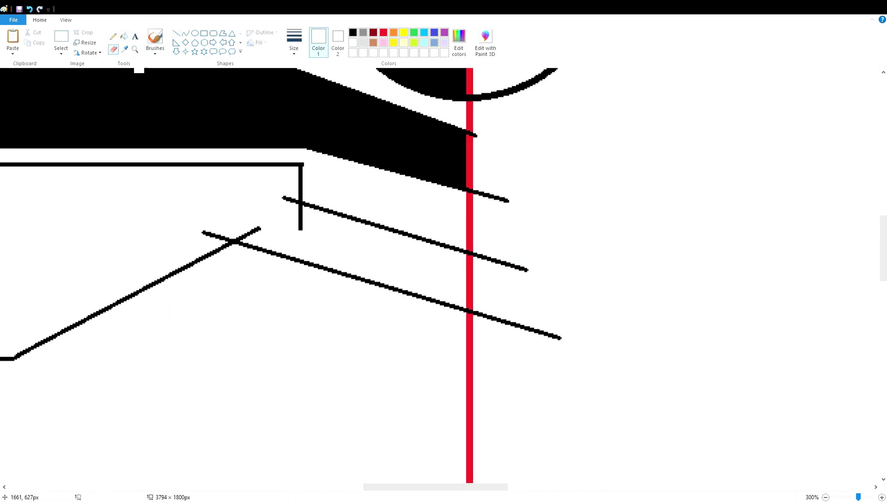
- Fill the second wing's outline and its red corner circle with black up to the centre line
scroll(552, 382, "down", 2)
left_click(124, 37)
left_click(353, 32)
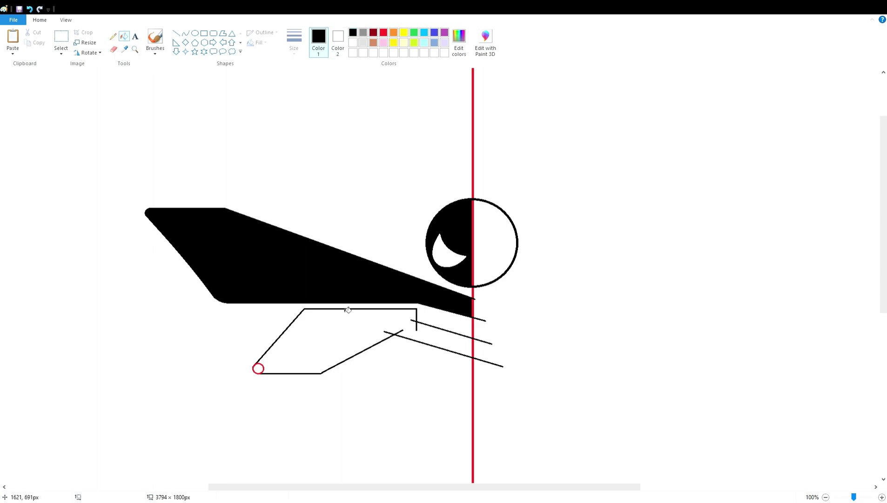
left_click(470, 352)
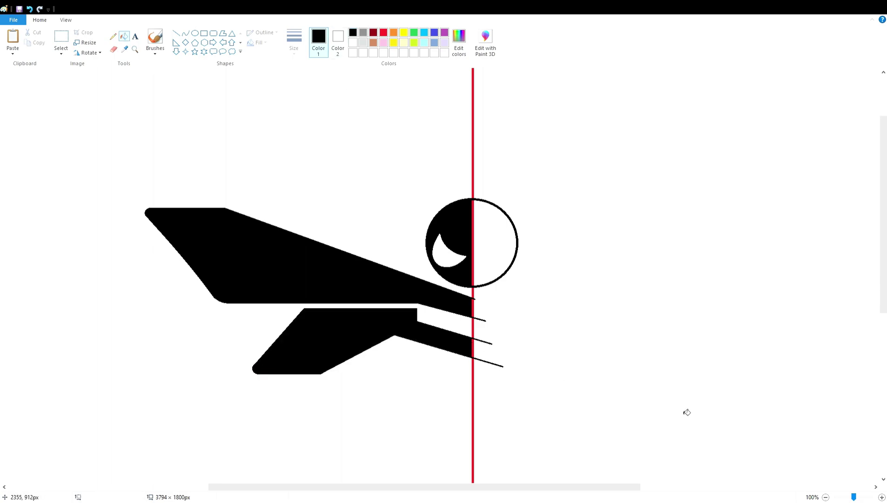
left_click(384, 32)
left_click(185, 33)
scroll(490, 334, "down", 1)
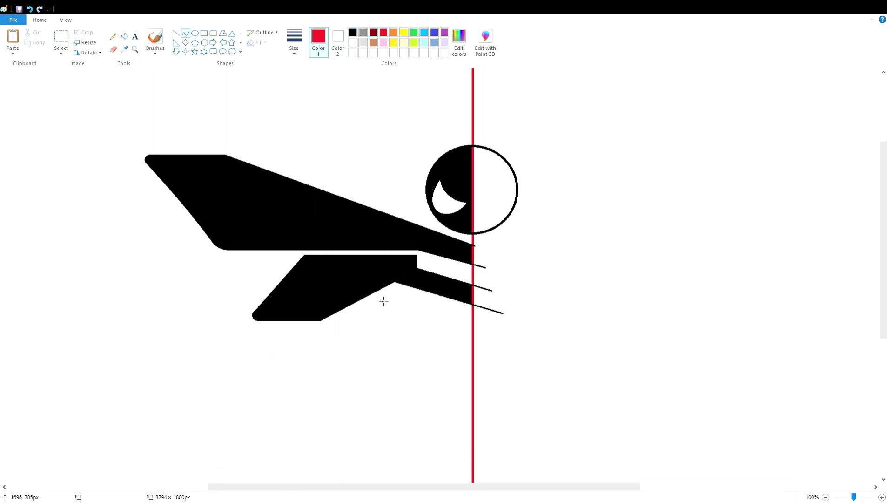
mouse_move(378, 291)
left_mouse_down()
mouse_move(476, 396)
mouse_move(371, 340)
mouse_move(412, 398)
mouse_move(405, 392)
left_mouse_up()
left_click(445, 32)
key("ctrl+z")
- Draw four parallel slanted black lines below the second wing, each crossing the centre line
left_click(176, 33)
left_click(353, 33)
left_click_drag(381, 297, 511, 336)
left_click_drag(371, 313, 533, 360)
left_click_drag(367, 334, 546, 386)
left_click_drag(366, 357, 571, 415)
- Draw a purple curve about 220 by 204 px from the second wing's inner diagonal to the centre line, bulging outward across the slanted lines
left_click(444, 32)
left_click(186, 33)
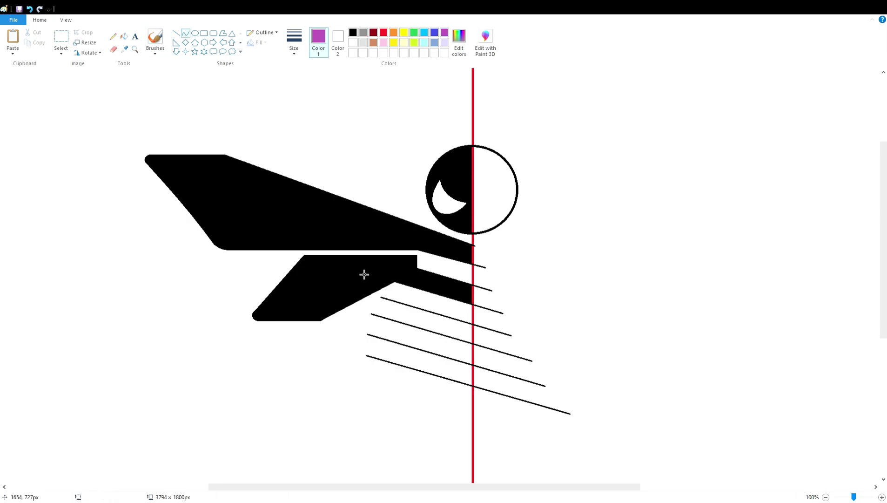
left_click_drag(384, 296, 476, 391)
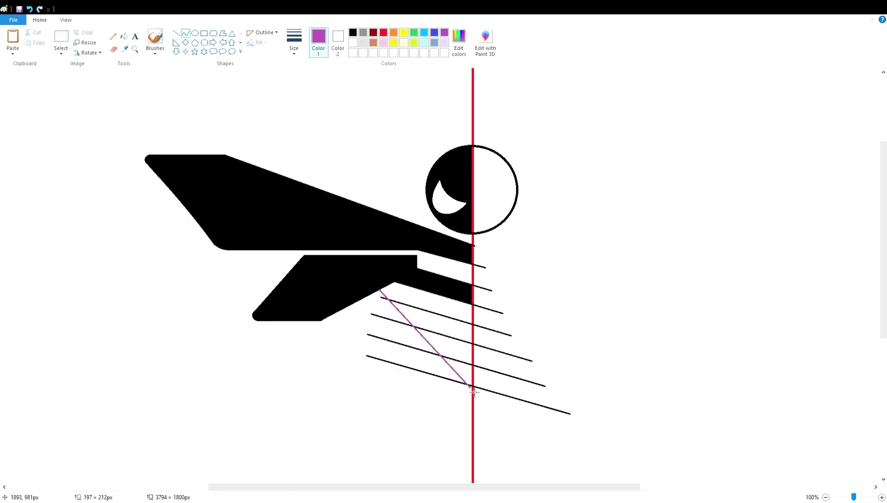
left_click_drag(431, 337, 406, 390)
key("ctrl+z")
left_click_drag(383, 286, 478, 386)
left_click_drag(403, 308, 433, 379)
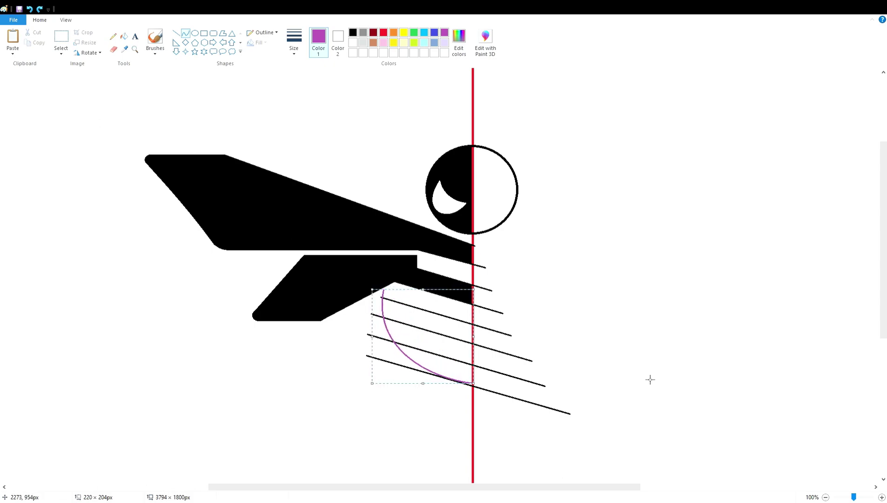
left_click(651, 380)
- Cover the purple curve's overlap on the second wing's inner diagonal edge with a short black line
left_click(881, 497)
left_click(881, 497)
left_click_drag(316, 486, 452, 486)
scroll(454, 424, "down", 4)
left_click(176, 33)
left_click(353, 32)
left_click_drag(320, 320, 334, 310)
- Fill the slanted line ends outside the purple curve and the whole lowest line with white
left_click(124, 36)
left_click(353, 43)
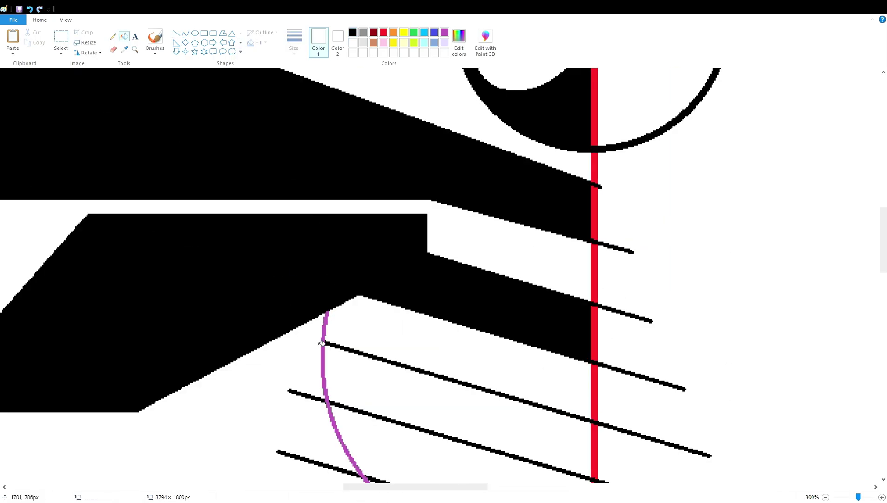
left_click(320, 340)
left_click(308, 395)
left_click(352, 472)
scroll(374, 419, "down", 2)
left_click(438, 360)
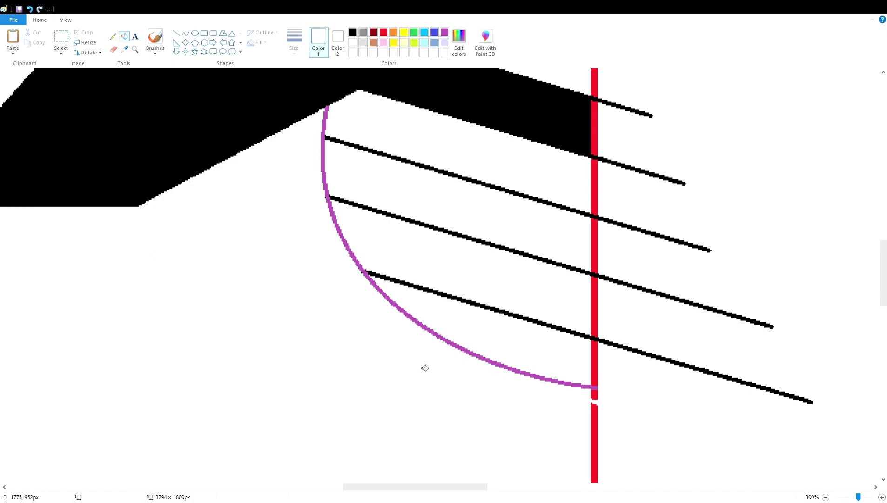
- Fill the band between the upper two slanted lines and the area between the third line and the purple curve with black
left_click(353, 33)
left_click(424, 195)
left_click(457, 274)
key("ctrl+z")
left_click(464, 316)
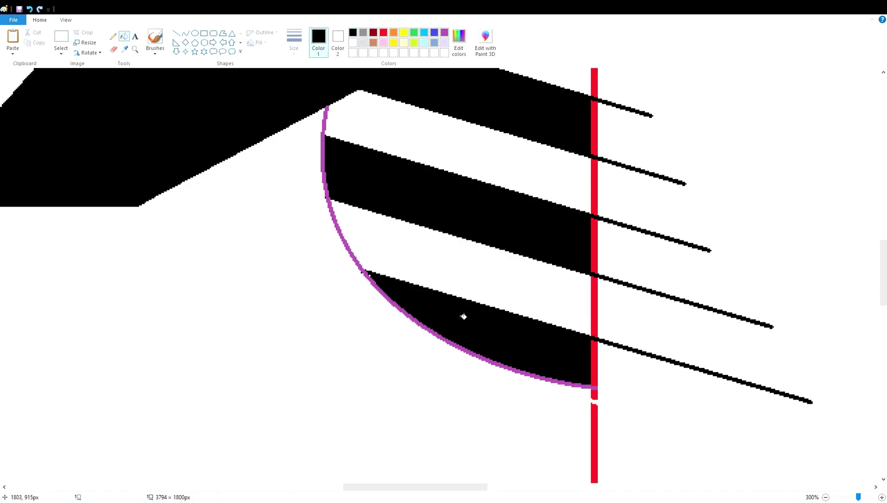
- Fill the purple curve with white and erase the stray stub at the lowest stripe's left tip
left_click(353, 42)
left_click(324, 170)
left_click(114, 50)
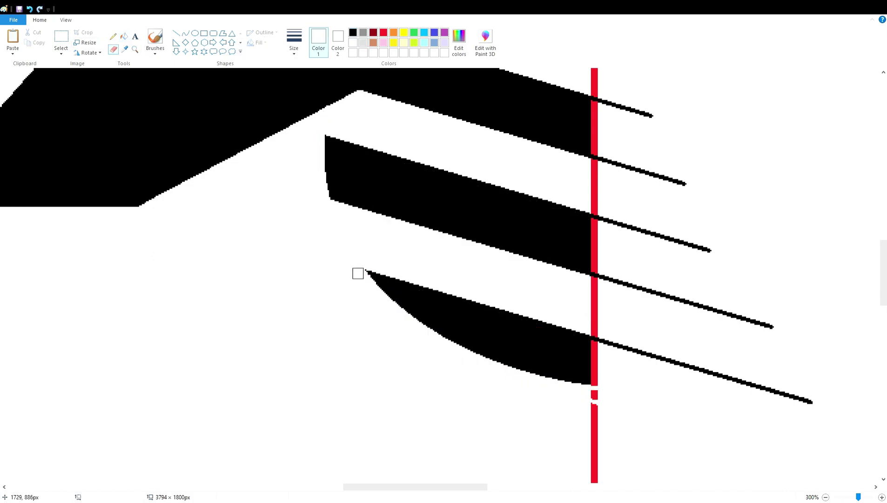
- Cut a diagonal white gap through the lowest stripe beside the centre line with adjoining white lines, and erase the leftover black specks
left_click(176, 33)
left_click_drag(595, 340, 528, 411)
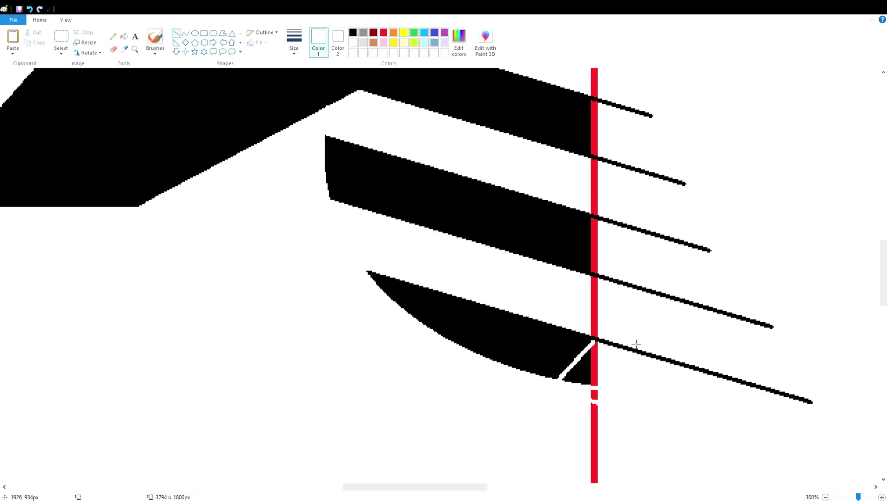
left_click(353, 32)
left_click(175, 32)
left_click(353, 42)
left_click_drag(598, 346, 558, 390)
left_click_drag(599, 352, 553, 395)
left_click(114, 49)
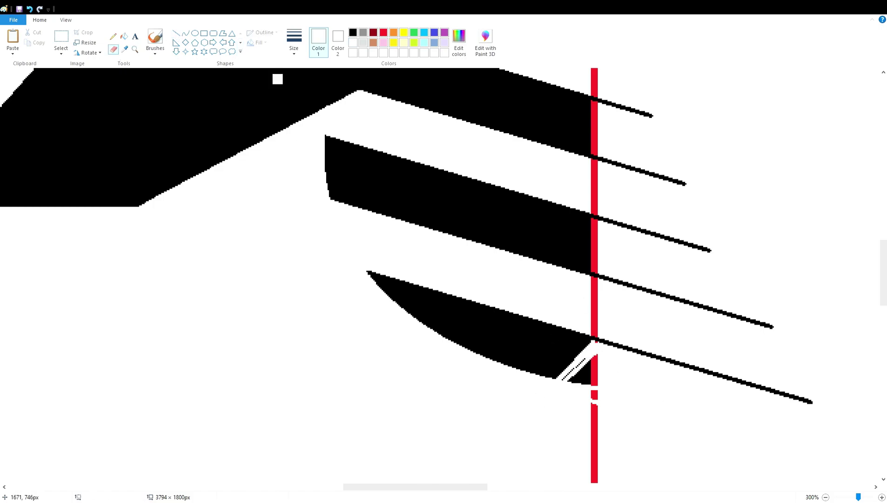
left_click(826, 496)
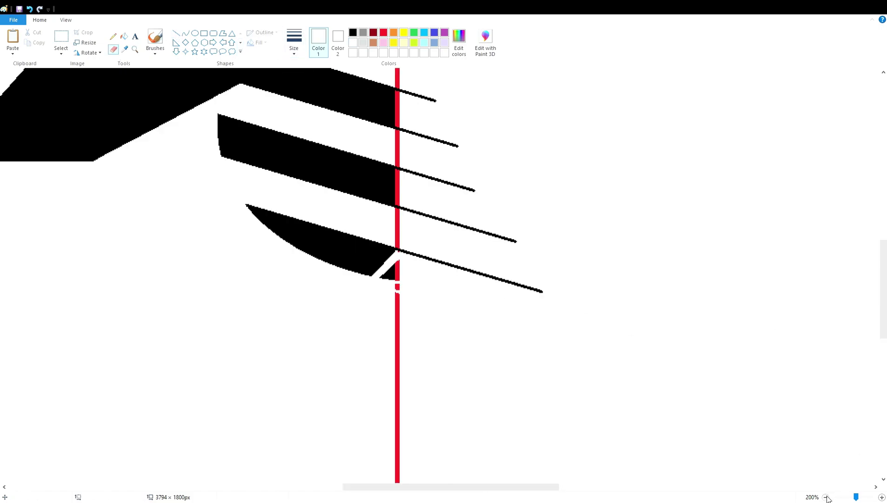
- Draw a short, steep black line slanting down to the right in the blank area beside the emblem's lower body
left_click(826, 497)
left_click_drag(743, 487, 659, 487)
left_click_drag(883, 372, 883, 293)
left_click(353, 32)
left_click(176, 33)
left_click_drag(363, 340, 376, 409)
key("Left")
key("Left")
key("Left")
key("Left")
key("Left")
key("Left")
key("Left")
key("Left")
key("Left")
key("Left")
key("Left")
key("Left")
key("Left")
key("Left")
key("Left")
key("Left")
key("Left")
key("Left")
key("Left")
key("Left")
- Copy the steep black line and paste it near the emblem's lowest stripe with transparent selection turned on
left_click(61, 37)
left_click_drag(270, 328, 315, 423)
left_click(881, 497)
left_click(882, 497)
left_click_drag(883, 195, 883, 277)
left_click_drag(392, 487, 503, 487)
key("ctrl+v")
left_click_drag(92, 218, 376, 424)
left_click(61, 51)
left_click(87, 140)
- Position the pasted line so it runs from the small triangle's left corner down to the red centre line
key("Down")
key("Down")
key("Down")
key("Down")
key("Down")
key("Down")
key("Down")
key("Down")
key("Down")
key("Down")
key("Down")
key("Down")
key("Down")
key("Down")
key("Down")
key("Down")
key("Down")
key("Down")
key("Down")
key("Down")
key("Right")
key("Right")
key("Right")
key("Right")
key("Right")
key("Right")
key("Right")
key("Right")
key("Right")
key("Right")
key("Right")
key("Right")
key("Right")
key("Right")
key("Right")
key("Right")
key("Right")
key("Right")
key("Right")
key("Right")
key("Down")
key("Down")
key("Down")
key("Down")
key("Down")
key("Down")
key("Down")
key("Down")
key("Down")
key("Down")
key("Down")
key("Down")
key("Down")
key("Down")
key("Down")
key("Right")
key("Right")
key("Right")
key("Right")
key("Right")
key("Right")
key("Right")
key("Right")
key("Up")
key("Up")
key("Up")
key("Up")
- Fill the white gap in the centre line with red and the narrow tail between slanted line and centre line with black
scroll(585, 297, "down", 4)
left_click(124, 36)
left_click(352, 43)
scroll(248, 214, "up", 2)
left_click(353, 32)
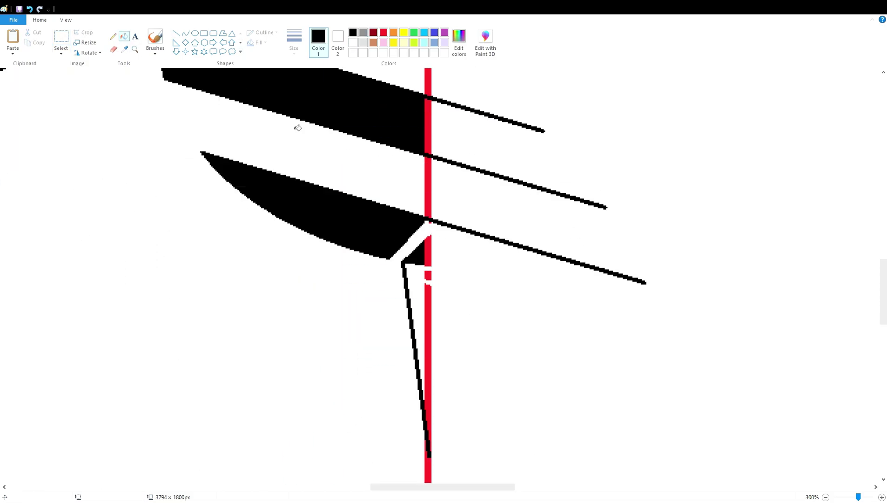
left_click(383, 32)
left_click(428, 273)
left_click(353, 32)
left_click(416, 326)
- Draw a long vertical red line in the blank area to the right of the emblem
left_click(384, 32)
scroll(522, 279, "up", 6)
scroll(523, 281, "down", 4)
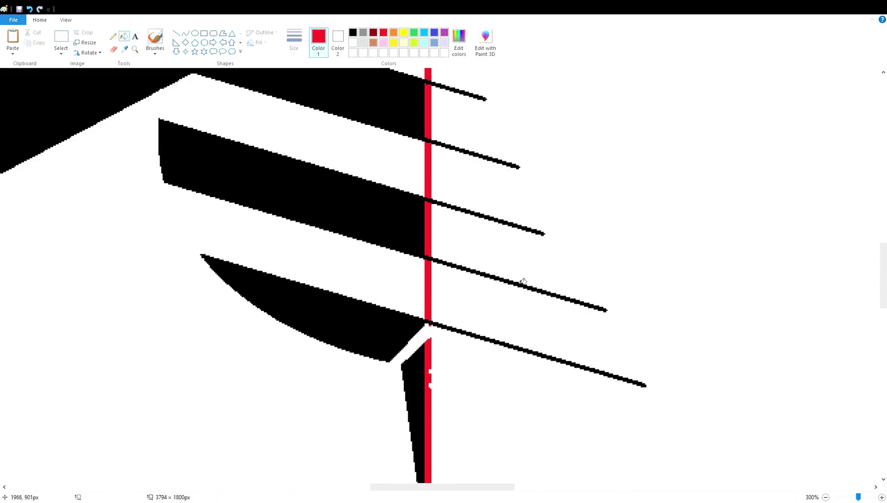
left_click(175, 38)
left_click(826, 496)
left_click(826, 497)
left_click_drag(381, 107, 378, 482)
- Select the long vertical red line in the blank area beside the emblem and copy it
left_click(61, 37)
left_click_drag(316, 70, 444, 482)
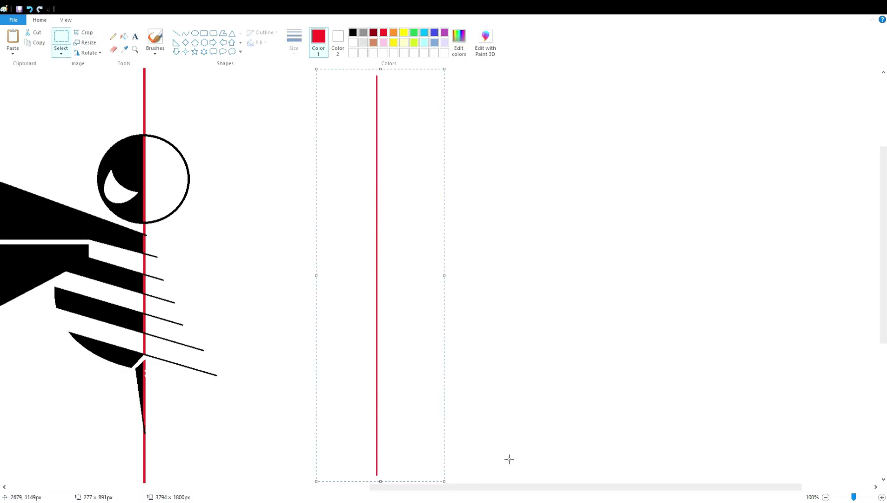
key("ctrl+c")
scroll(478, 463, "down", 1)
scroll(426, 425, "up", 2)
scroll(427, 425, "down", 2)
- Paste the copied red line and nudge it exactly over the emblem's red centre line to cover its gaps
key("ctrl+v")
key("Right")
key("Right")
key("Right")
key("Right")
key("Right")
key("Right")
key("Right")
key("Right")
key("Right")
key("Right")
key("Right")
key("Right")
key("Right")
key("Right")
key("Right")
key("Right")
key("Right")
key("Right")
key("Right")
key("Right")
scroll(428, 426, "up", 1)
key("Up")
key("Up")
key("Up")
key("Up")
key("Up")
key("Up")
key("Up")
key("Up")
key("Up")
key("Up")
key("Up")
key("Up")
key("Up")
key("Up")
key("Up")
key("Up")
key("Up")
key("Up")
key("Up")
key("Up")
key("Up")
key("Up")
key("Up")
key("Up")
key("Up")
key("Up")
key("Up")
key("Up")
key("Up")
key("Up")
key("Up")
key("Up")
key("Up")
key("Up")
key("Up")
key("Up")
key("Up")
key("Up")
key("Up")
key("Up")
key("Right")
key("Right")
key("Right")
key("Right")
key("Right")
key("Right")
key("Right")
key("Right")
key("Right")
left_click(427, 425)
- Fill the emblem's red centre line and the leftover half of the head's circle outline with white
left_click(124, 36)
left_click(353, 42)
left_click(187, 267)
left_click(193, 256)
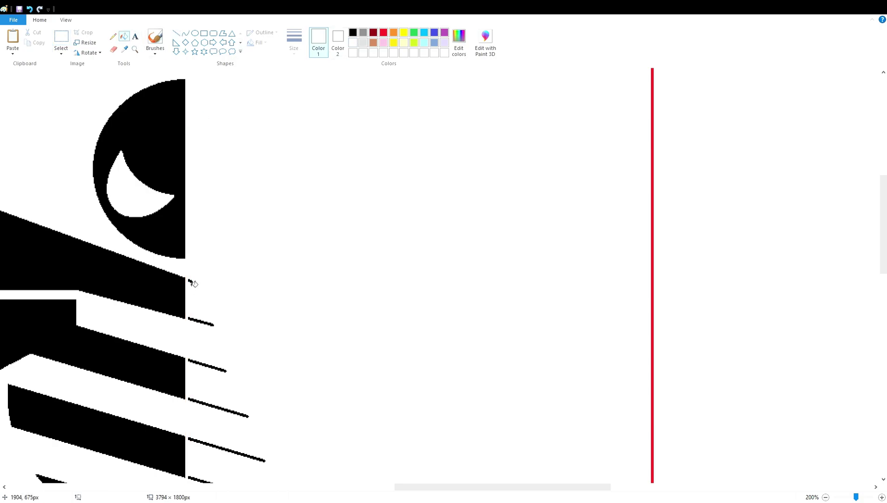
- Fill all the leftover black line ends extending past the centre of the body with white
left_click(191, 281)
left_click(203, 322)
left_click(206, 365)
scroll(209, 363, "down", 1)
left_click(208, 300)
left_click(210, 341)
left_click(214, 380)
left_click(225, 427)
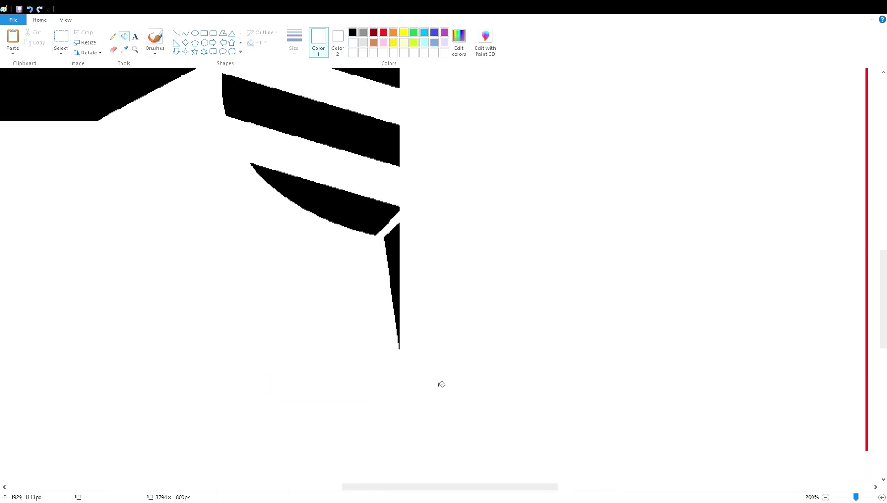
- Draw a slanted black line about 35 × 64 px rising from the head as the antenna's lower segment
scroll(406, 368, "up", 5)
left_click(176, 33)
mouse_move(327, 138)
left_mouse_down()
mouse_move(350, 198)
mouse_move(359, 197)
left_mouse_up()
left_click(353, 32)
left_click(826, 497)
left_click_drag(670, 487, 599, 488)
scroll(541, 424, "up", 1)
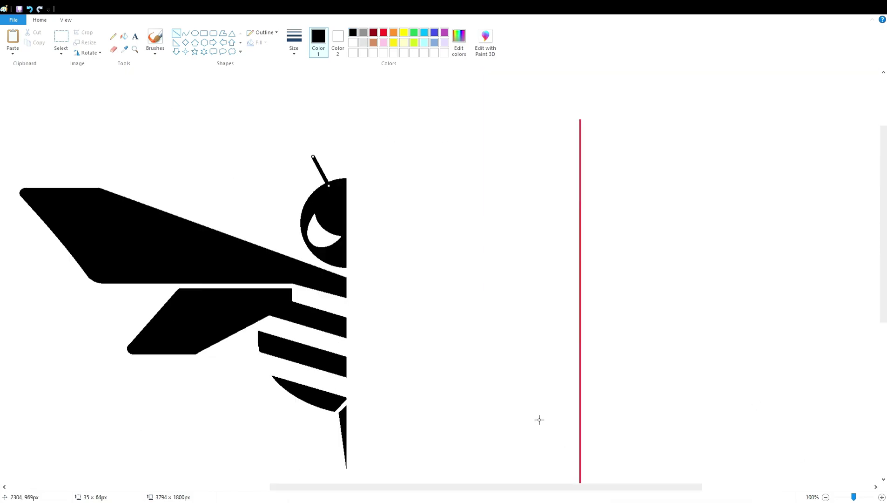
- Add the antenna's upper segment, about 27 × 59 px, joined to the lower one by a short slanted line to form a zigzag
mouse_move(314, 159)
left_mouse_down()
mouse_move(297, 173)
mouse_move(299, 139)
left_mouse_up()
left_click(395, 149)
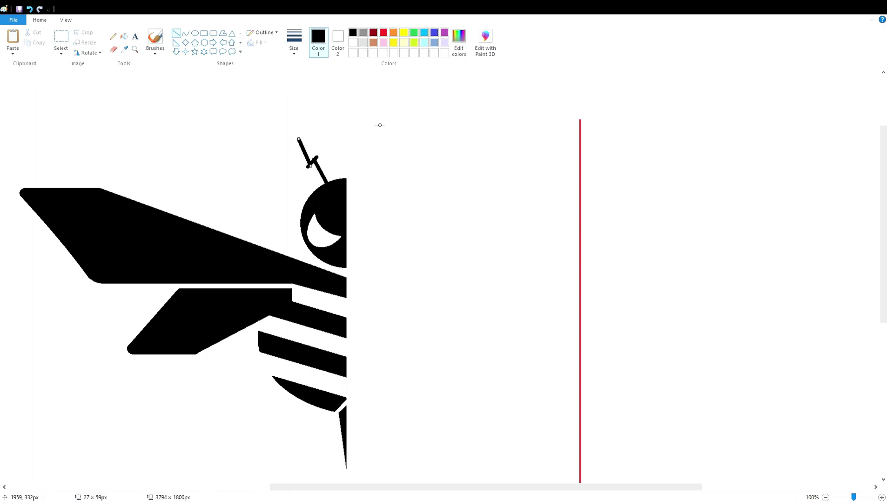
left_click(391, 166)
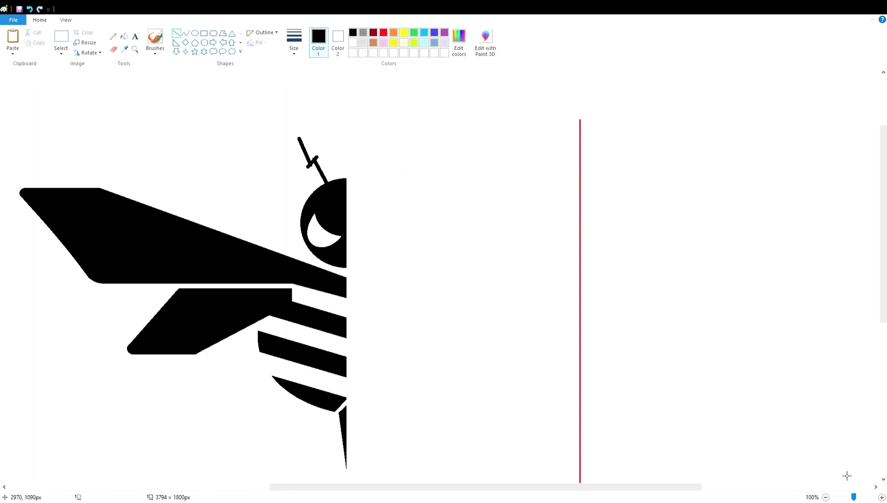
- Draw white lines along both sides of the antenna's zigzag joint to trim the protruding black ends
left_click(882, 498)
left_click(881, 497)
left_click_drag(408, 487, 509, 487)
left_click(352, 42)
left_click_drag(343, 378, 327, 344)
mouse_move(336, 362)
left_mouse_down()
mouse_move(326, 330)
mouse_move(296, 314)
mouse_move(297, 372)
left_mouse_up()
left_click(386, 307)
key("Right")
key("Right")
key("Right")
left_click(403, 326)
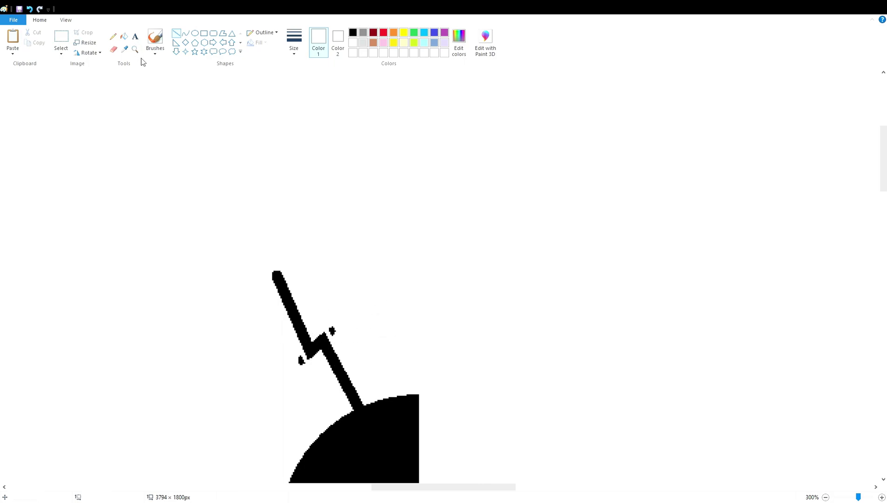
- Fill the two stray black specks beside the antenna and the spare red vertical line with white
left_click(124, 39)
left_click(301, 360)
left_click(332, 331)
left_click(826, 497)
left_click(826, 497)
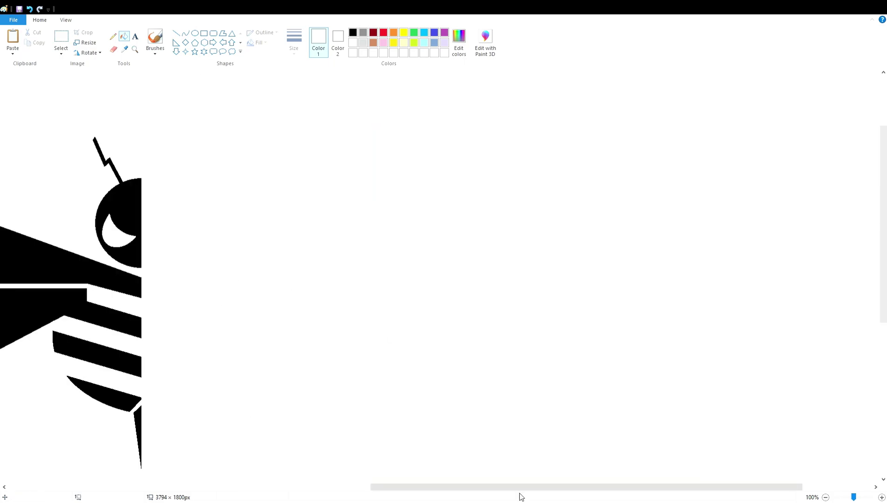
- Copy the complete left half of the emblem, paste it and flip the copy horizontally
left_click_drag(520, 488, 408, 489)
left_click(61, 37)
key("ctrl+v")
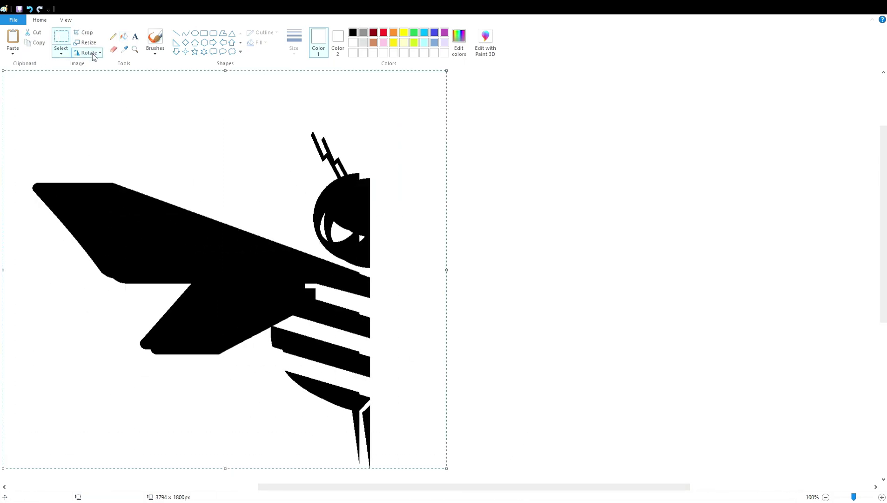
left_click(90, 103)
- Place the flipped copy beside the original half and lower it until the heads, wings and stripes line up vertically
left_click_drag(359, 287, 659, 288)
key("Down")
key("Down")
key("Down")
key("Down")
key("Down")
key("Down")
key("Down")
key("Down")
key("Down")
key("Down")
key("Down")
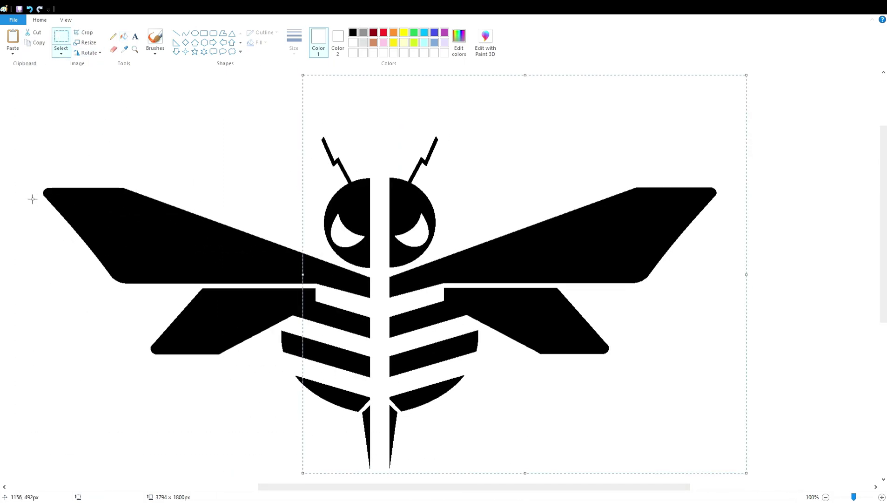
- Nudge the flipped half toward the original until both halves of the bee meet along the centre line
key("Left")
key("Left")
key("Left")
key("Left")
key("Left")
key("Left")
key("Left")
key("Left")
key("Left")
key("Left")
key("Left")
key("Left")
key("Left")
key("Left")
key("Left")
key("Left")
key("Left")
key("Left")
key("Left")
key("Left")
key("Left")
key("Left")
key("Left")
key("Left")
key("Left")
key("Left")
key("Left")
key("Left")
key("Left")
key("Left")
key("Left")
key("Up")
key("Up")
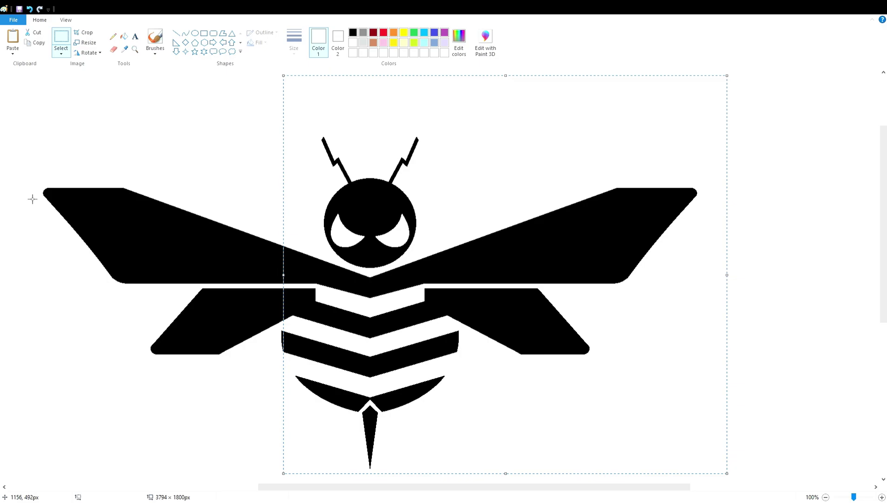
- Fine-tune the flipped half's horizontal position so head, stripes and stinger join symmetrically, and release the selection
key("Right")
key("Right")
key("Right")
key("Right")
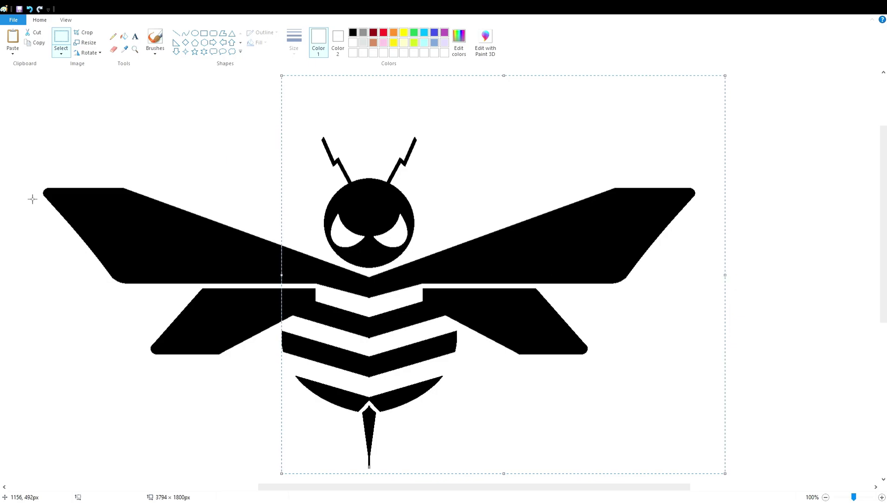
key("Left")
key("Left")
key("Left")
key("Left")
key("Left")
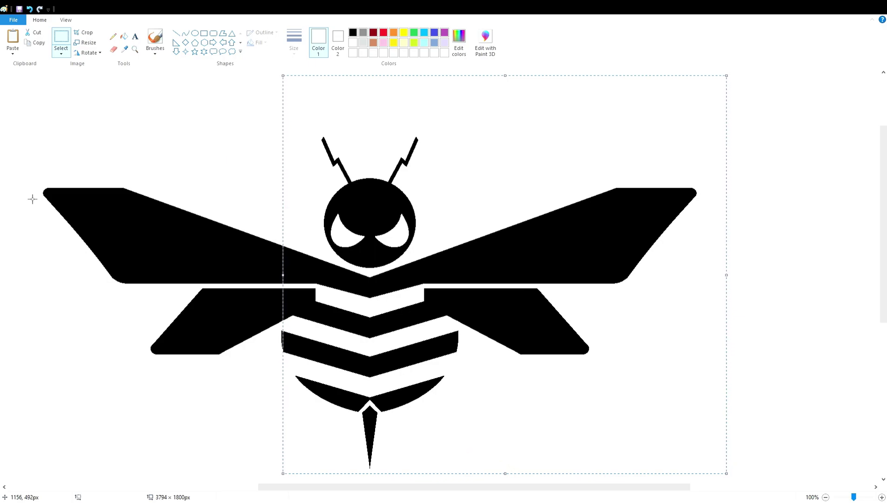
left_click(70, 203)
- Try to draw a black rectangle outline around the whole bee emblem
left_click(826, 497)
left_click(204, 33)
left_click(353, 33)
left_click_drag(222, 99, 665, 344)
left_click(822, 479)
key("ctrl+z")
- Fill both of the bee's eyes and the entire white background around the emblem with yellow
left_click(882, 497)
left_click_drag(419, 487, 627, 486)
left_click_drag(884, 251, 883, 314)
left_click_drag(584, 488, 597, 488)
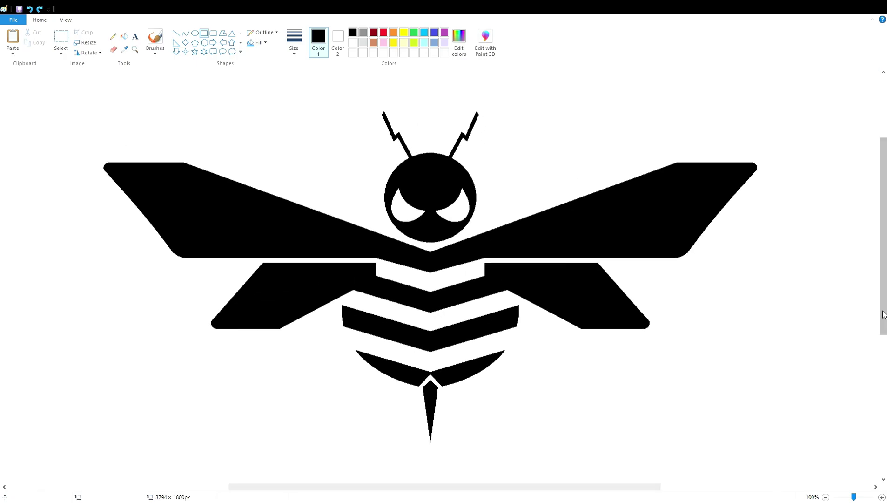
left_click(124, 36)
left_click(393, 42)
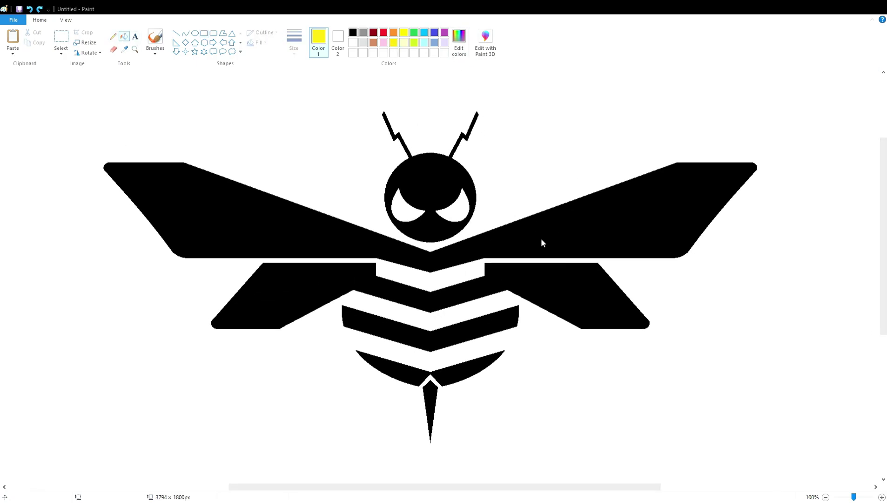
left_click(410, 212)
left_click(457, 213)
left_click(331, 176)
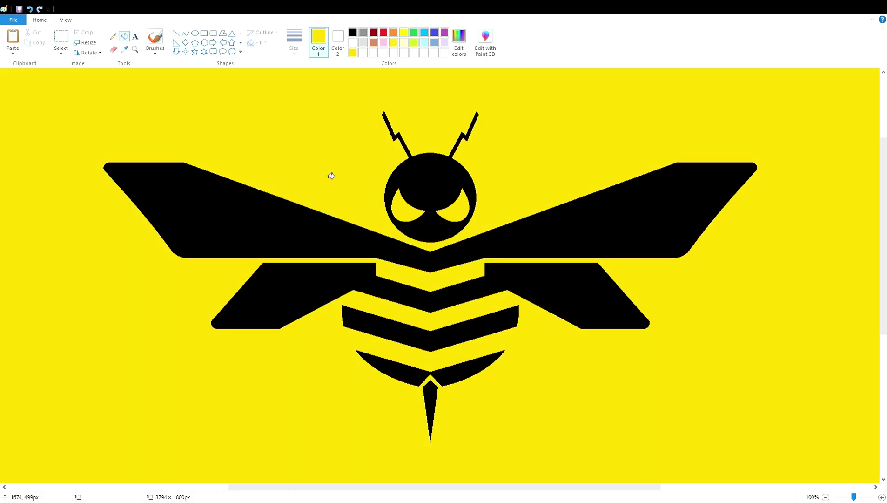